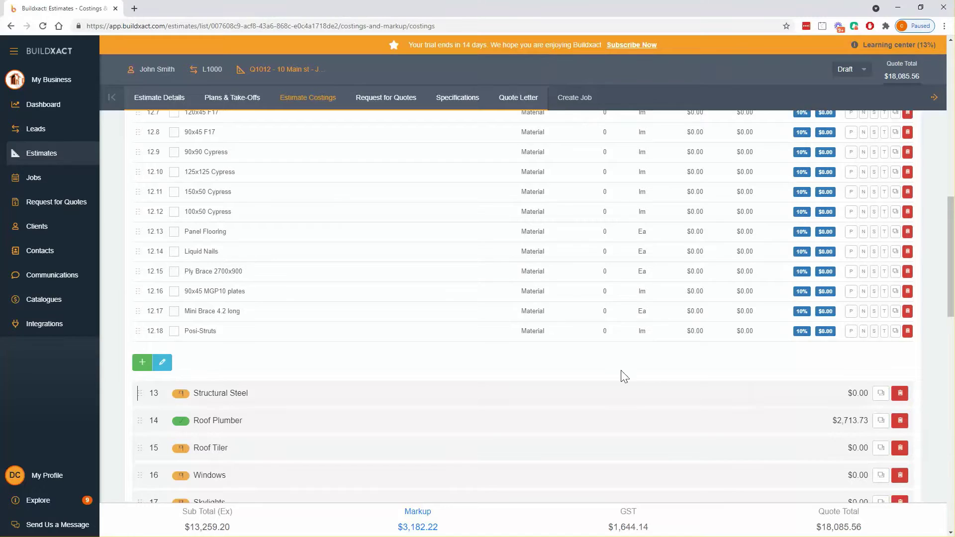
Add item '90 X 45 Radiata Mgp10 - base plate' under Ground floor framing, priced per lm.
scroll(624, 377, up, 5)
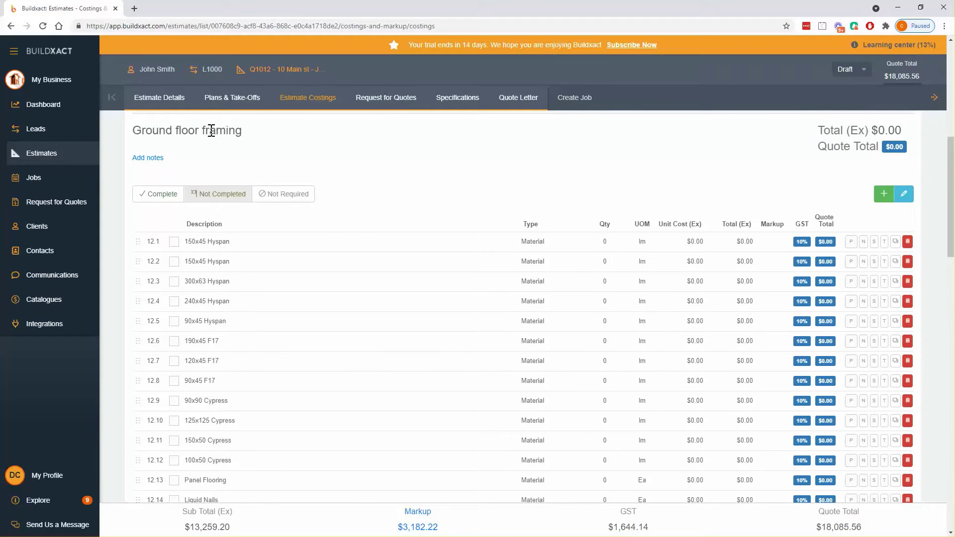
click(884, 196)
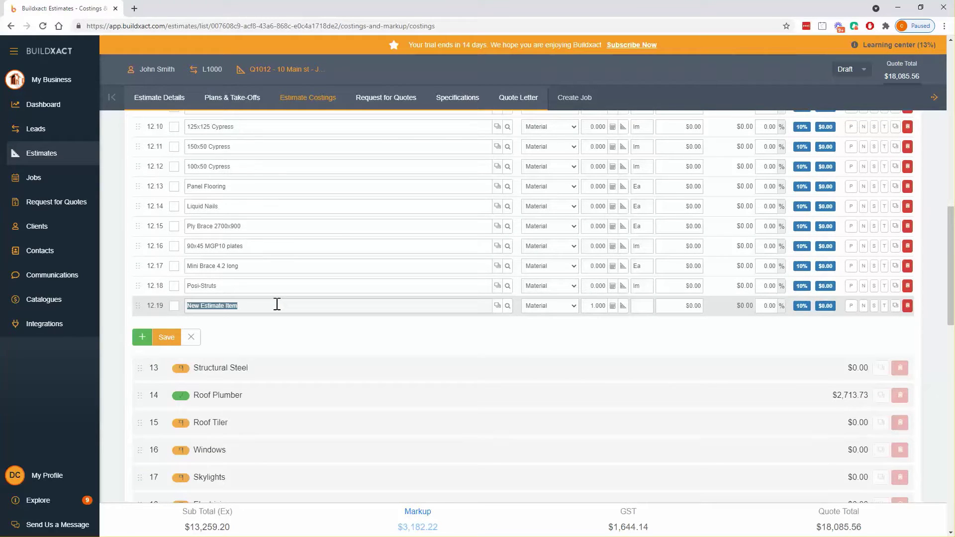
text(90 45 mgp10)
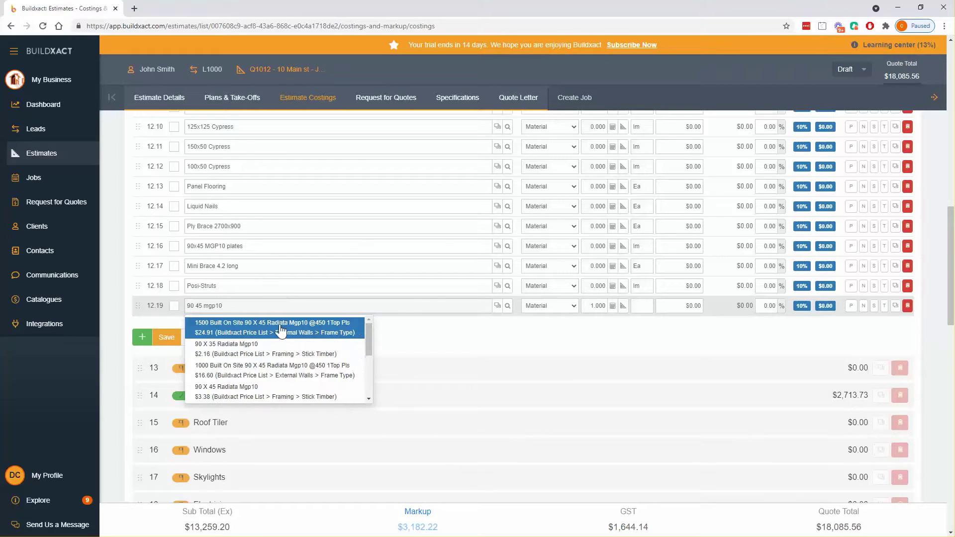
click(273, 392)
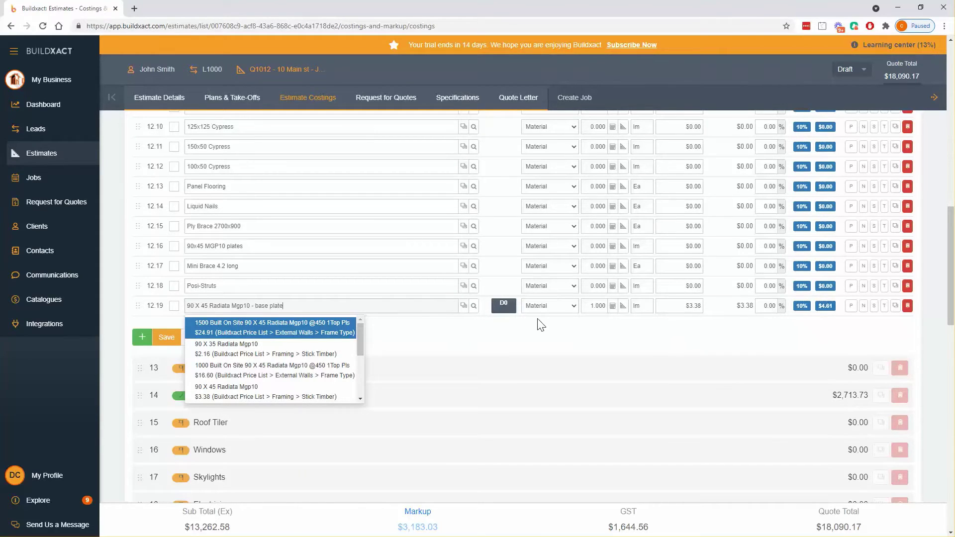
click(513, 333)
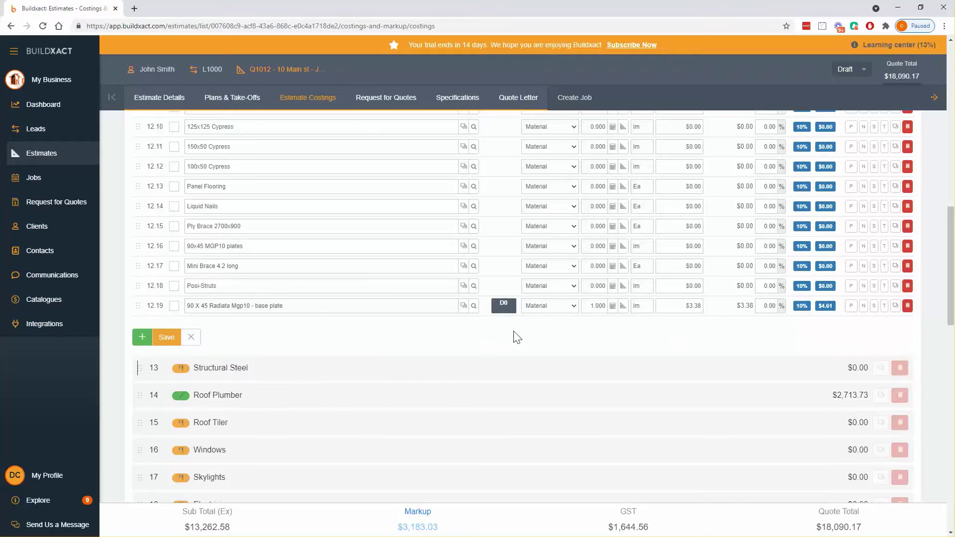
double_click(641, 306)
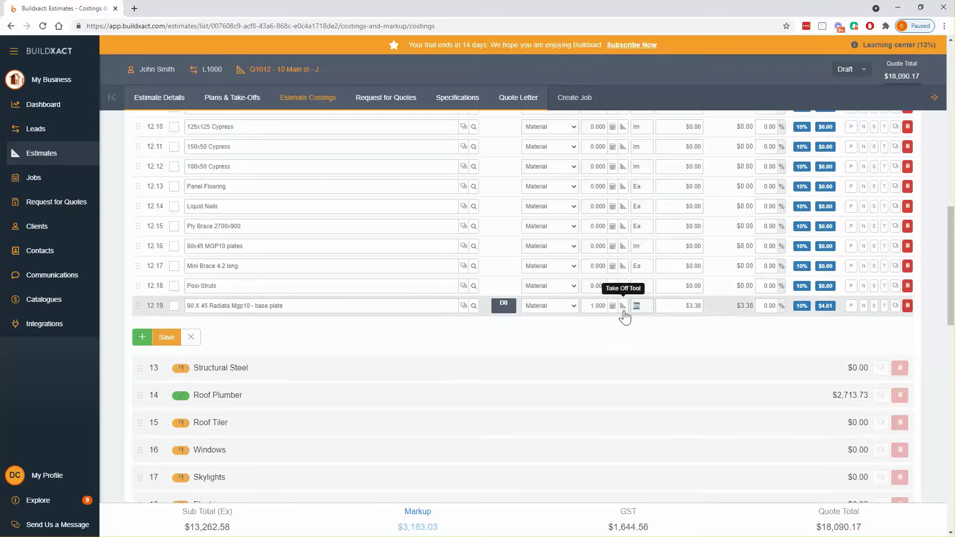
Open the base plate's floor-plan takeoff and zoom in on Bed 1 and the entry.
click(623, 308)
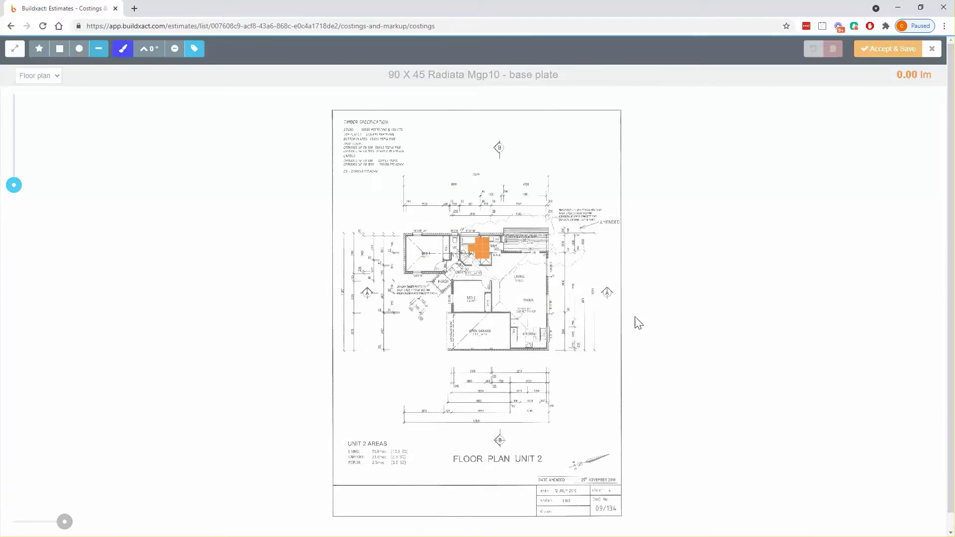
drag(13, 185, 14, 165)
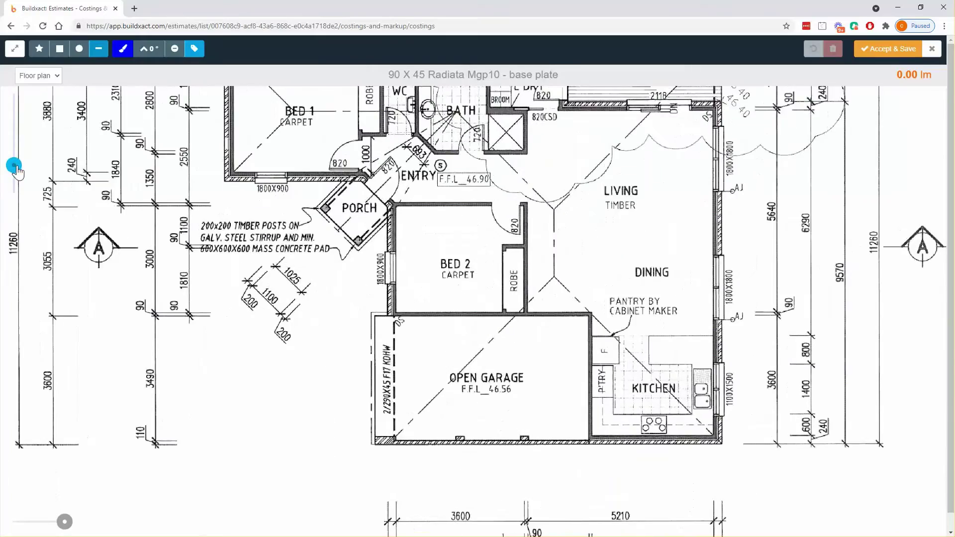
scroll(68, 165, up, 5)
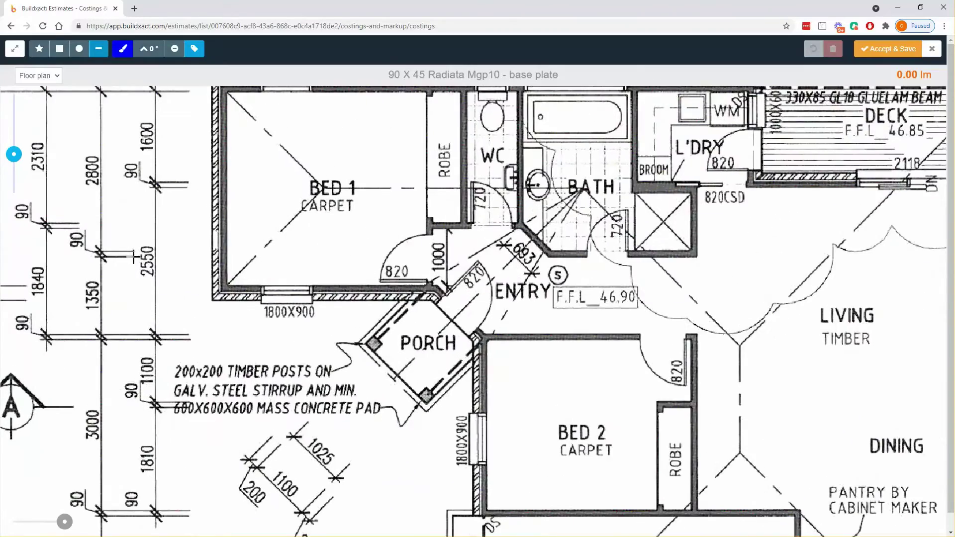
drag(305, 151, 210, 203)
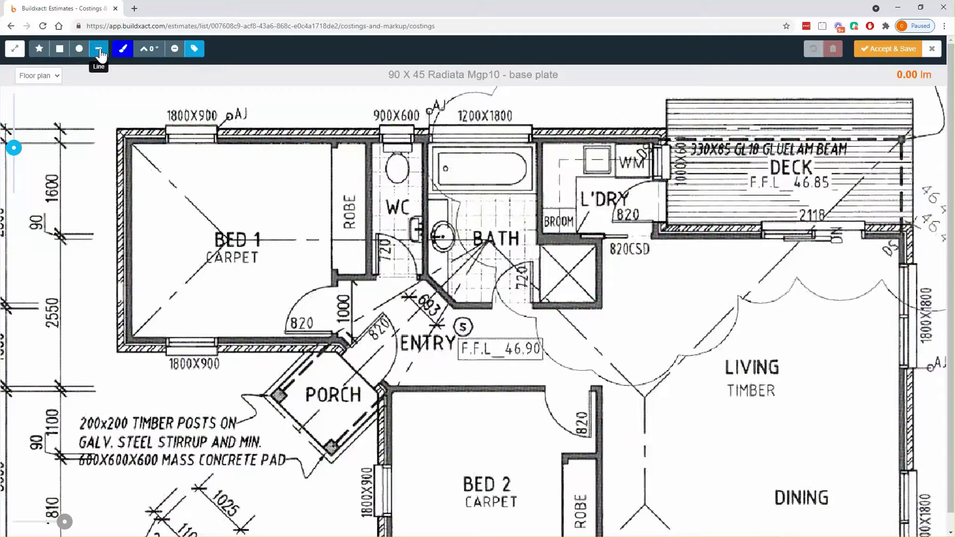
click(59, 54)
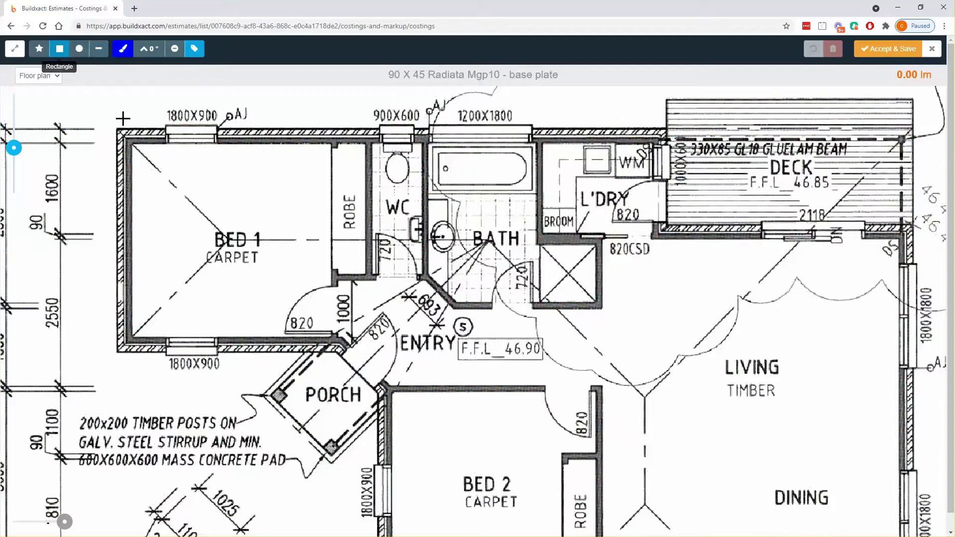
drag(132, 144, 332, 332)
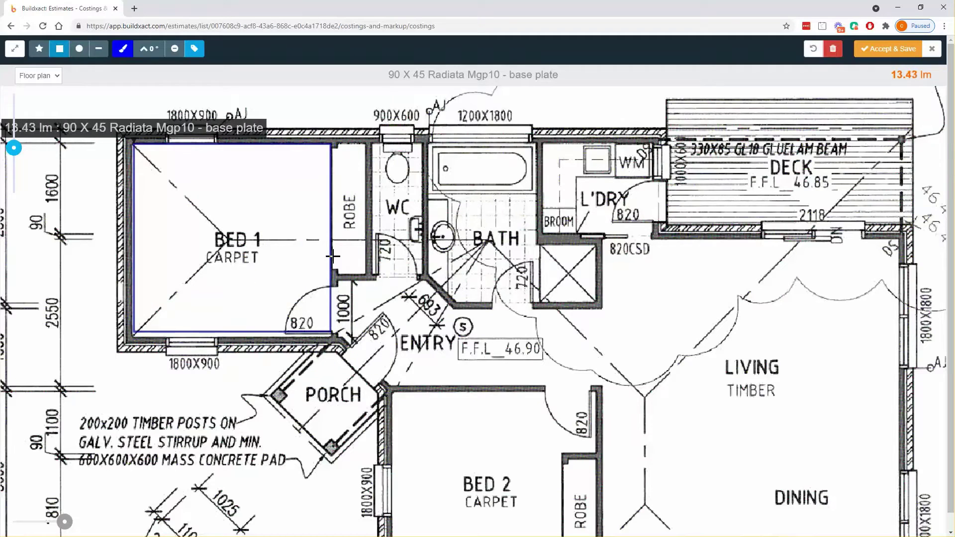
click(80, 48)
drag(460, 307, 556, 411)
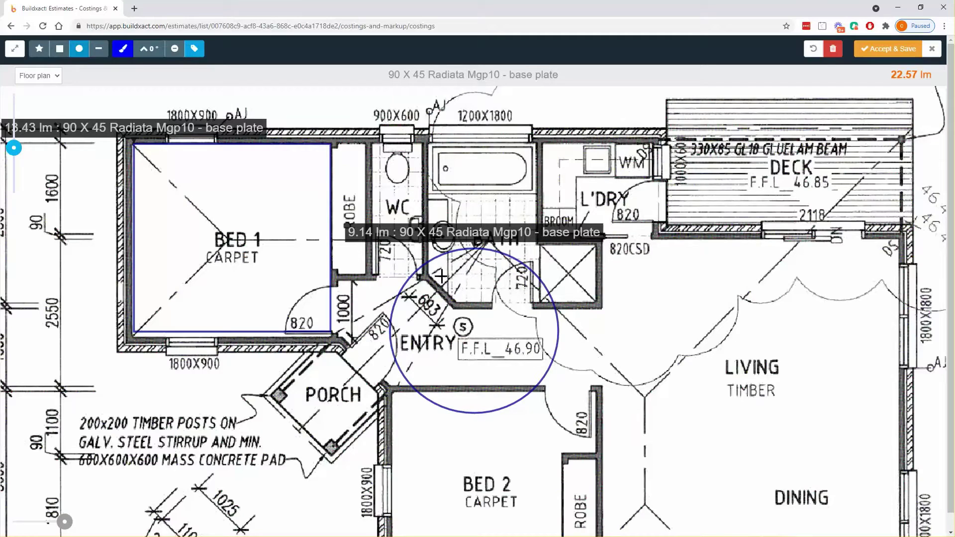
click(40, 48)
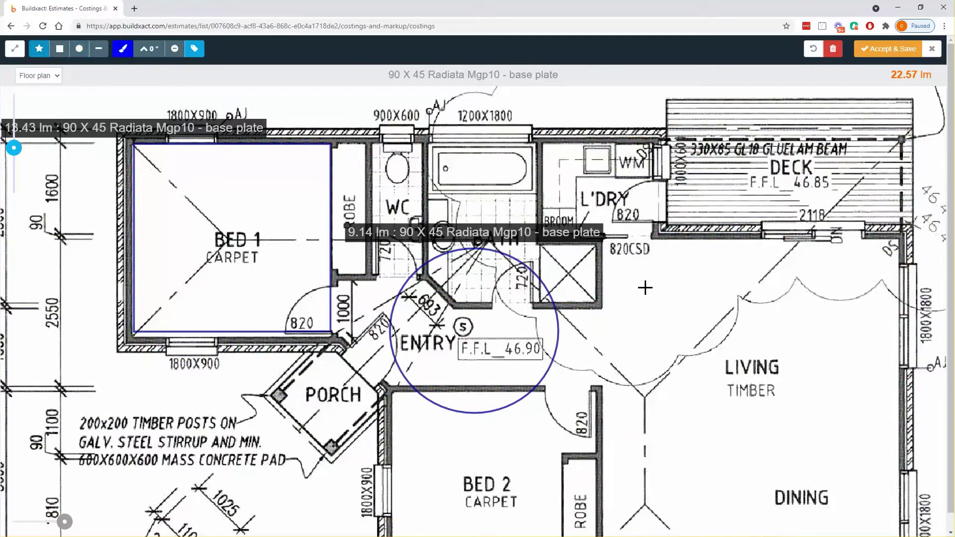
click(626, 245)
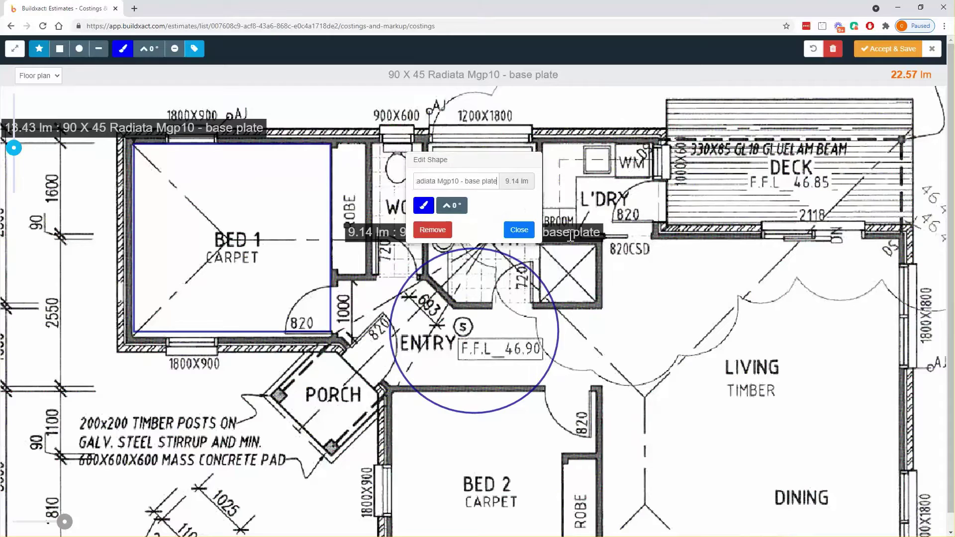
click(520, 230)
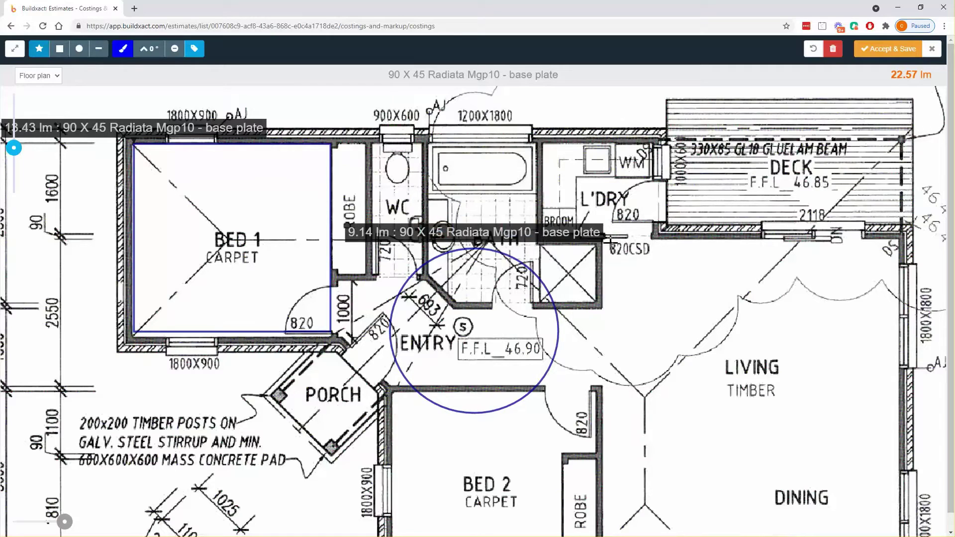
click(812, 50)
click(812, 49)
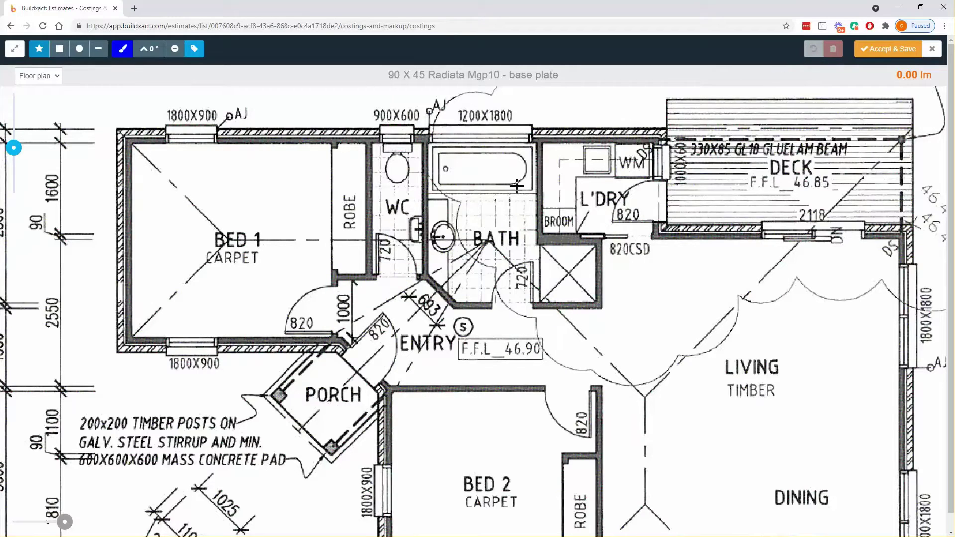
Switch the base plate takeoff to the Line measuring tool.
click(100, 51)
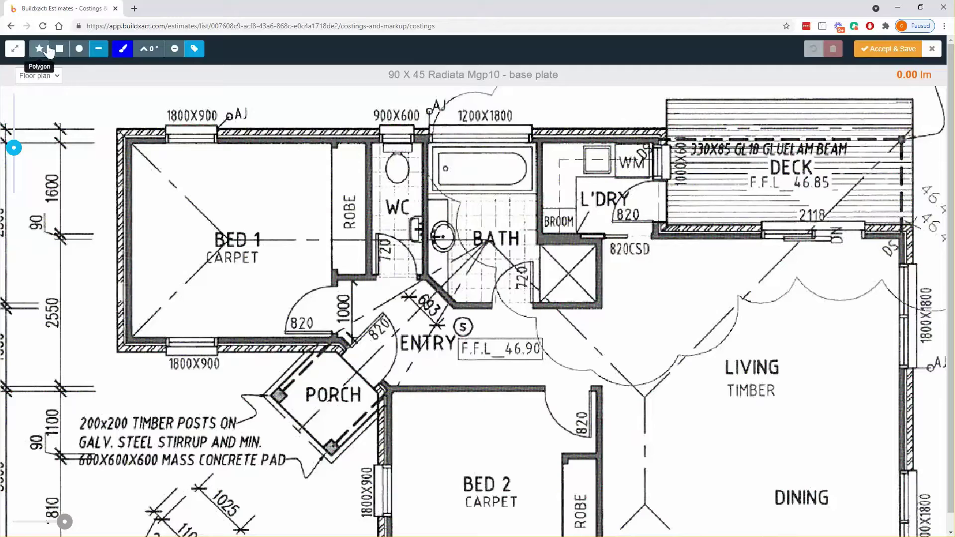
Measure with red polygon lines from Bed 1 along the top, laundry and right walls to the kitchen.
click(122, 50)
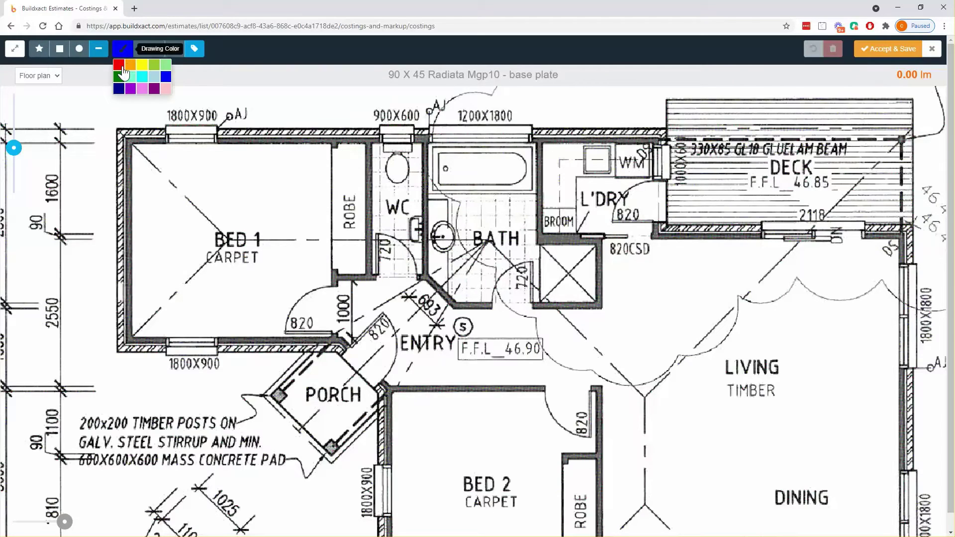
click(118, 66)
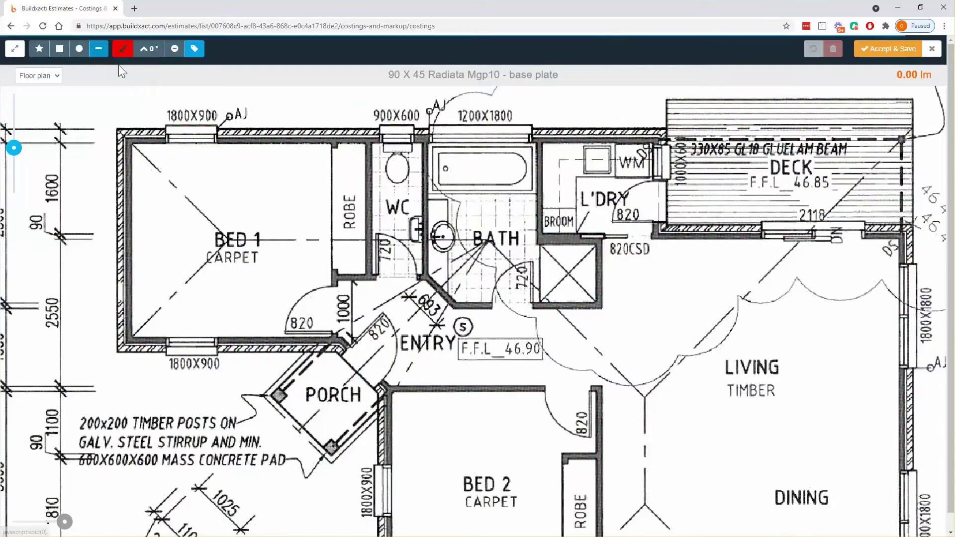
click(40, 50)
click(128, 140)
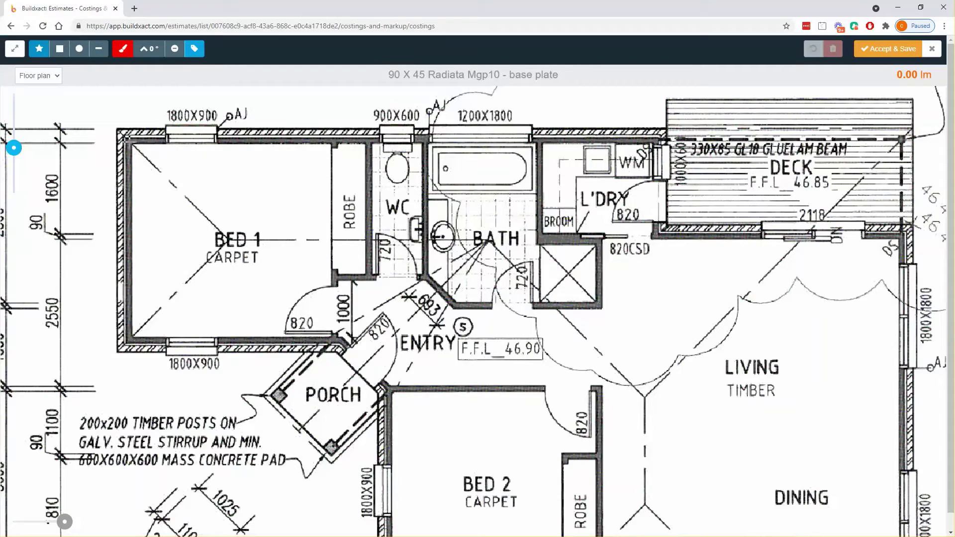
click(664, 140)
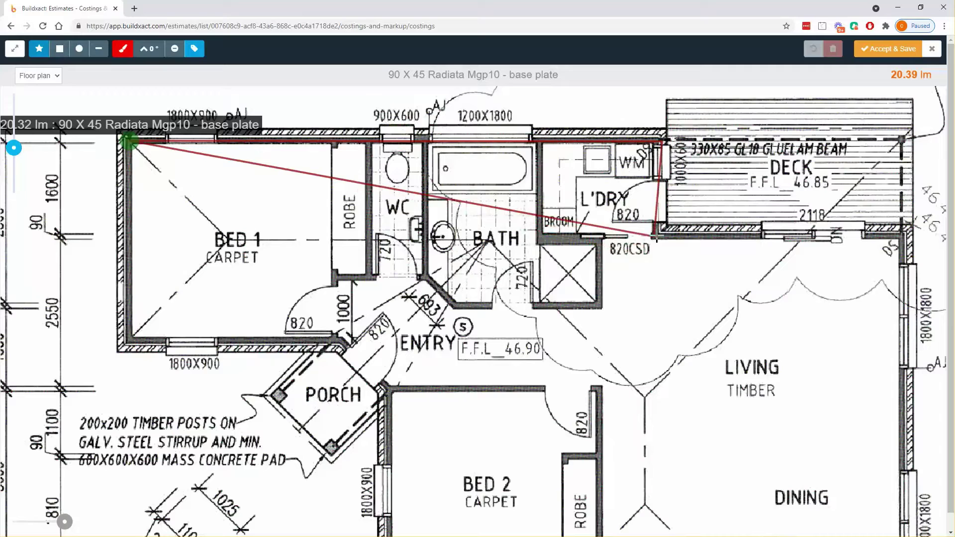
click(664, 234)
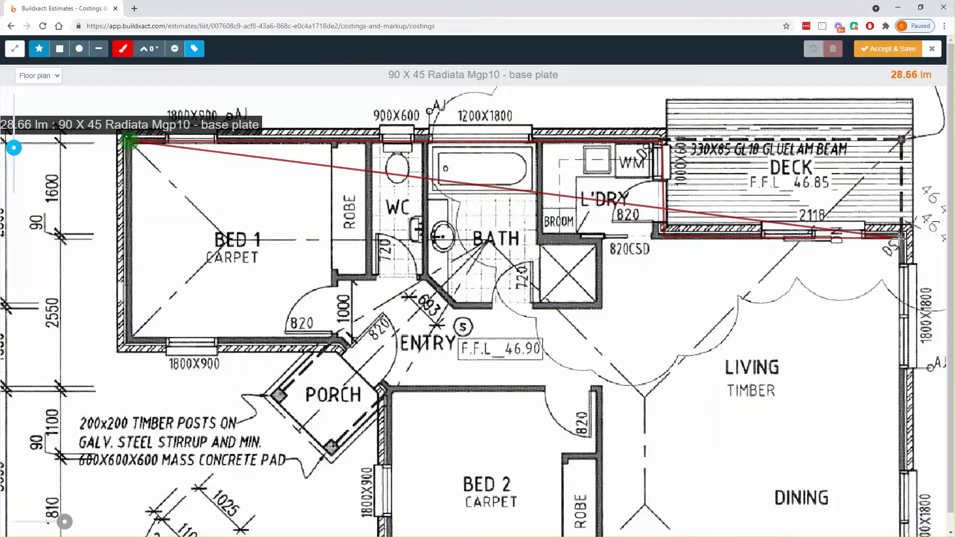
click(898, 238)
scroll(894, 414, down, 7)
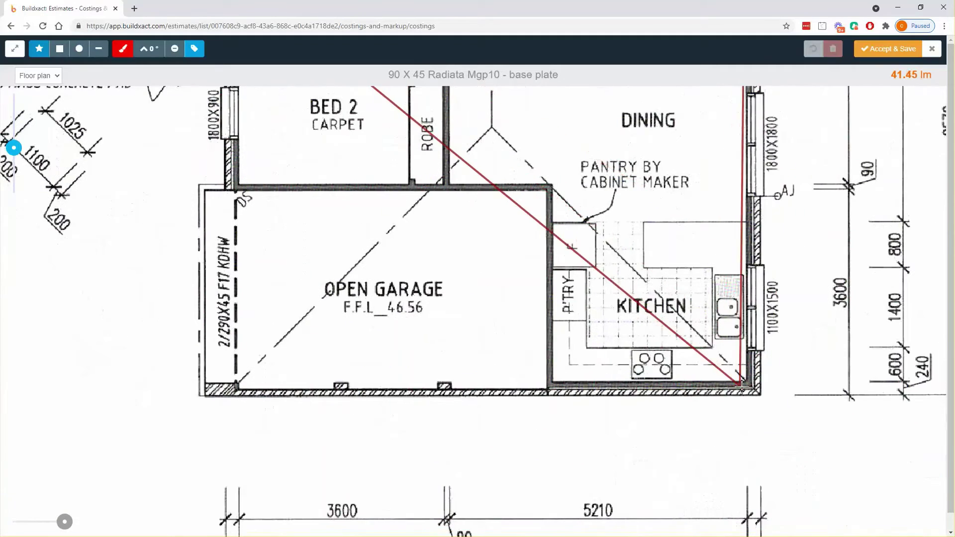
click(748, 383)
click(549, 383)
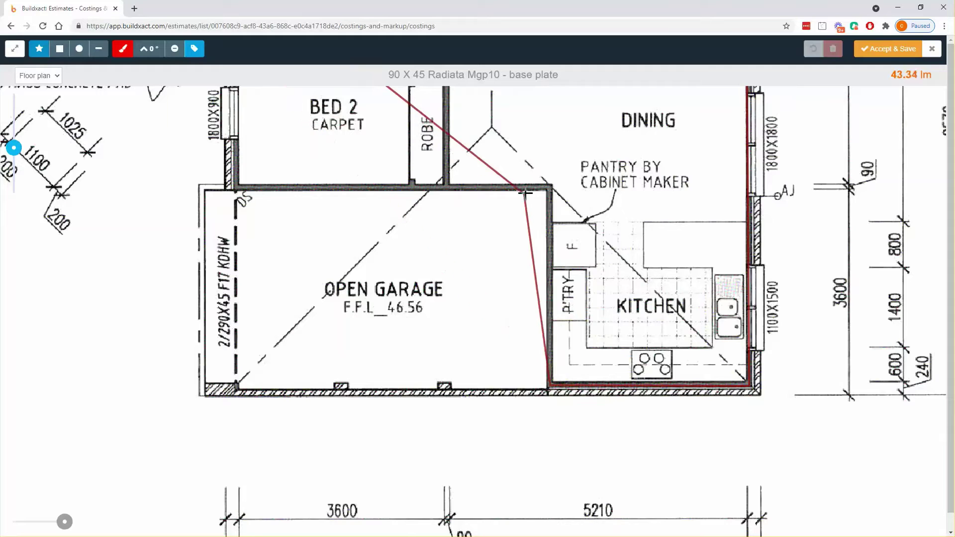
Continue the outline past the garage and porch, closing it at Bed 1 for 48.28 lm.
click(547, 187)
scroll(333, 207, up, 5)
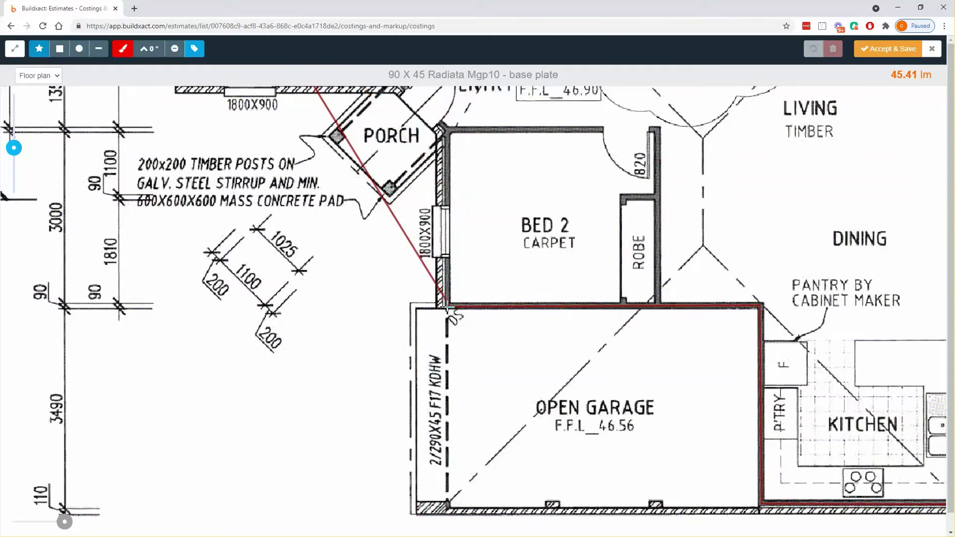
click(443, 306)
scroll(454, 189, up, 5)
click(438, 305)
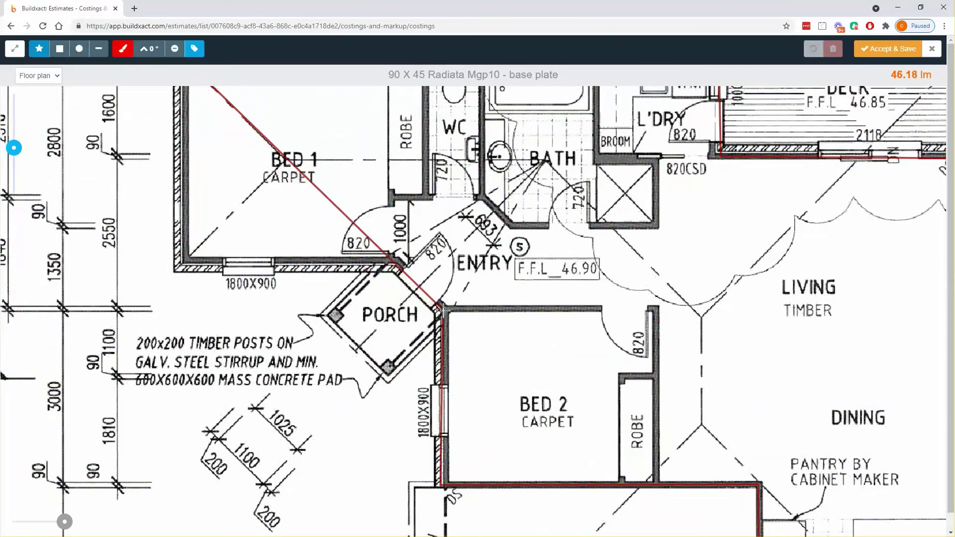
click(395, 259)
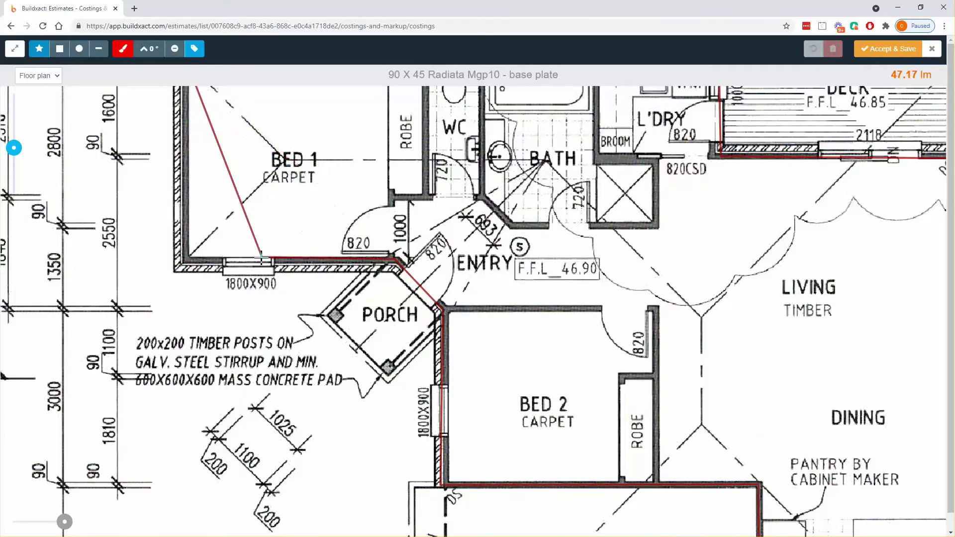
scroll(298, 261, up, 3)
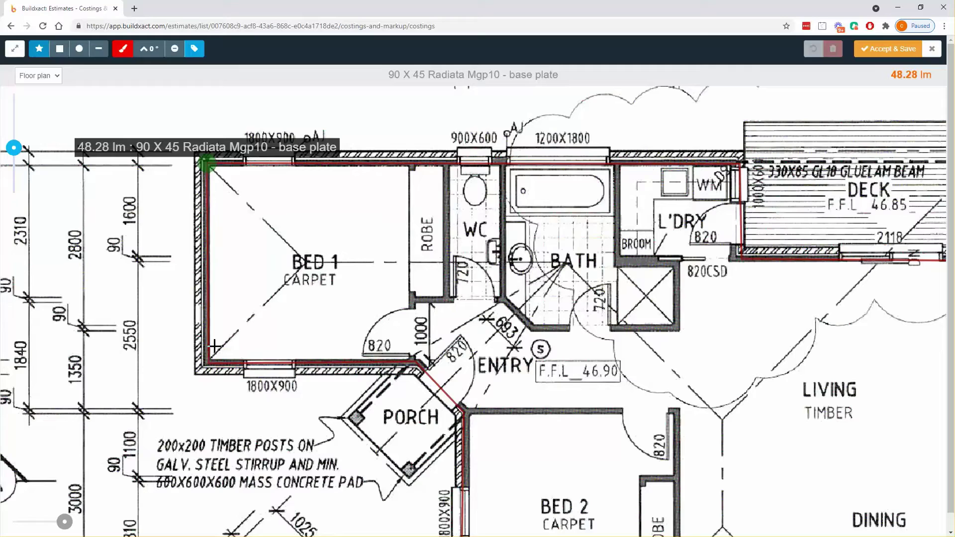
click(206, 163)
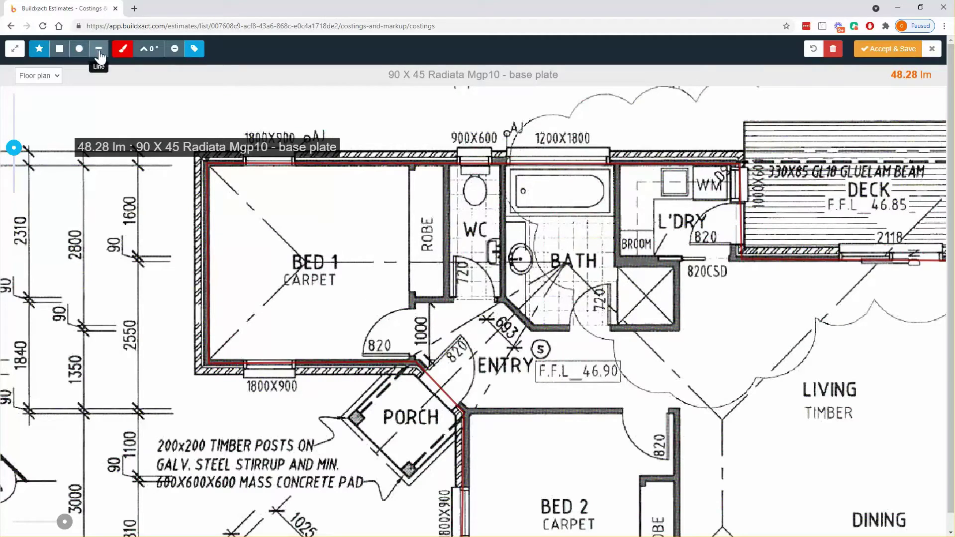
Trace the Bed 1/Robe, WC, Robe/WC and WC/Bath walls, hiding shape labels.
drag(390, 255, 305, 216)
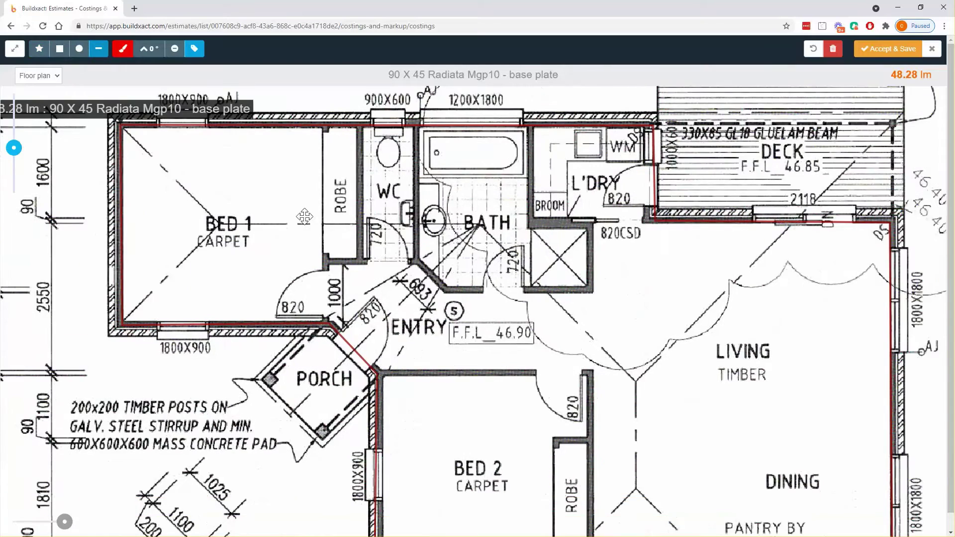
click(323, 127)
click(323, 322)
double_click(323, 319)
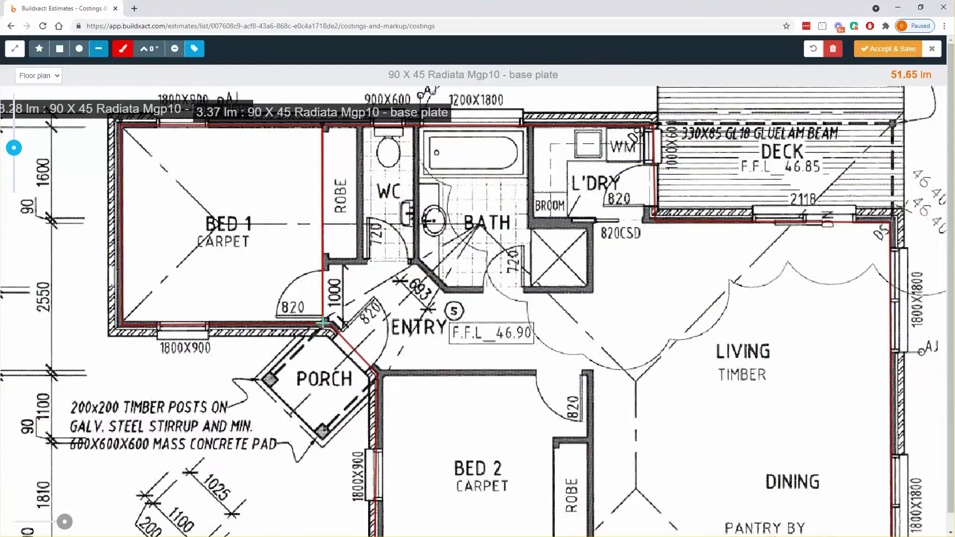
click(194, 49)
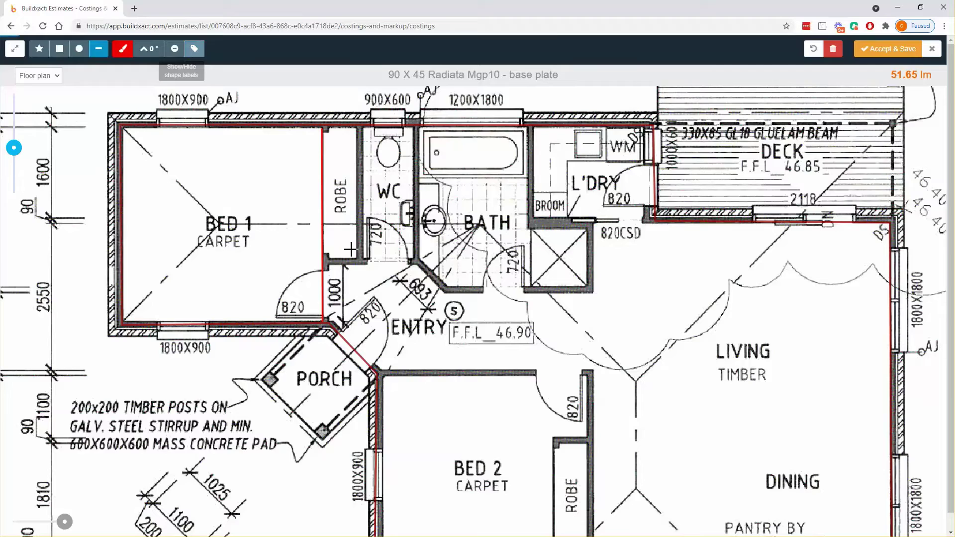
click(324, 259)
click(414, 259)
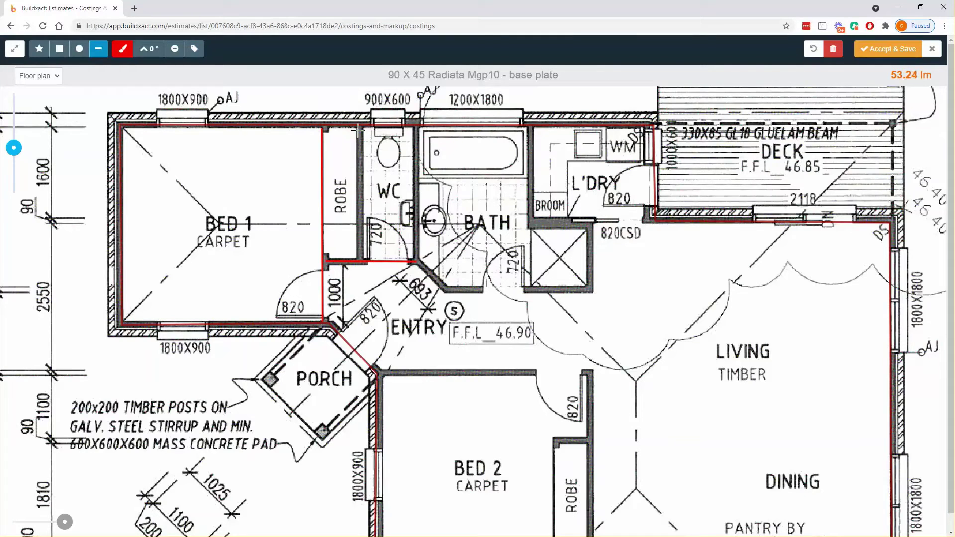
click(359, 127)
double_click(359, 259)
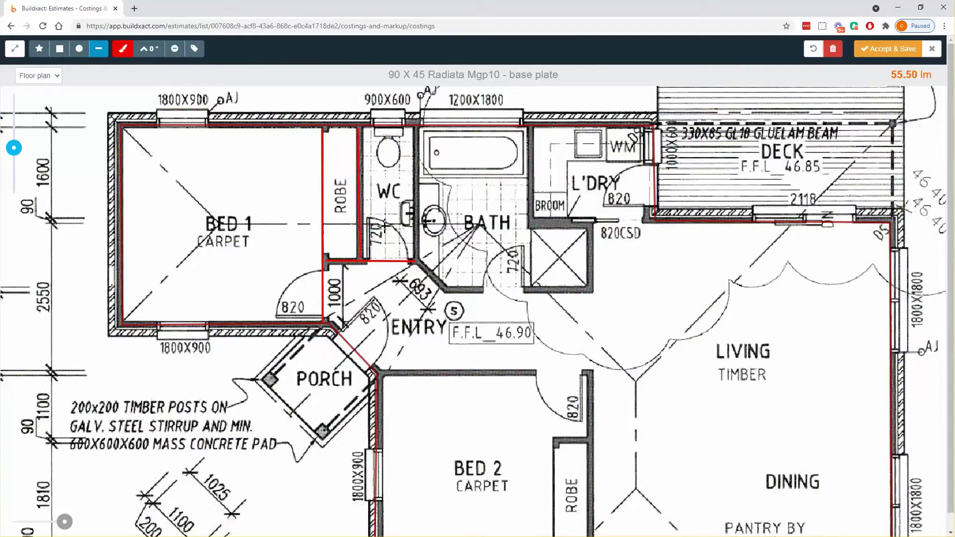
click(414, 128)
double_click(414, 259)
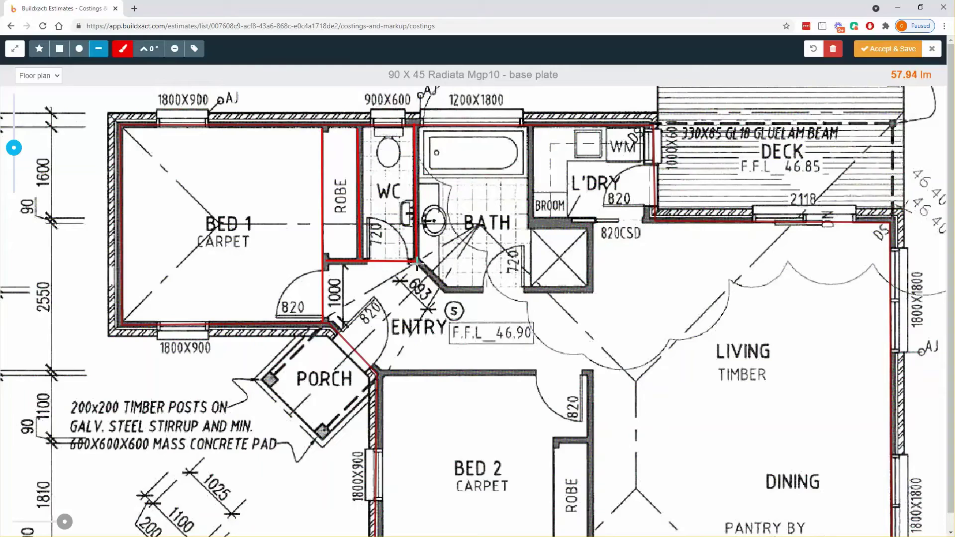
Trace the diagonal shower wall, the BROOM walls, the bath's right wall and the wall beside the shower.
click(417, 260)
click(444, 289)
double_click(594, 289)
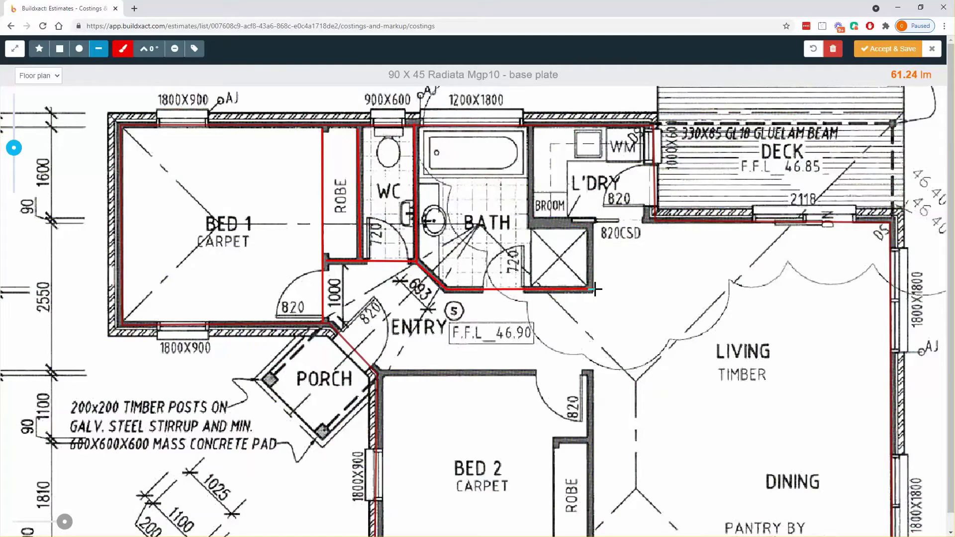
click(593, 288)
double_click(588, 221)
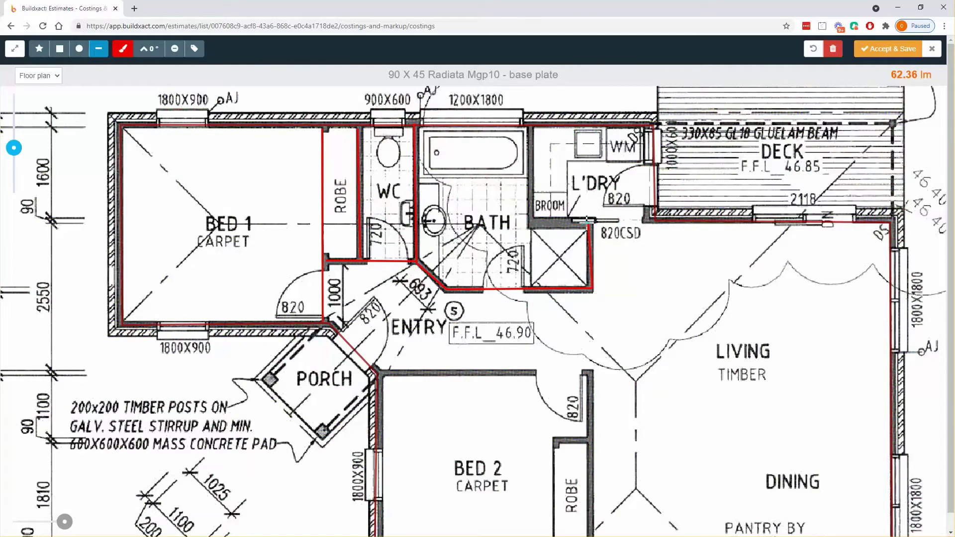
click(588, 222)
double_click(529, 223)
click(528, 128)
double_click(530, 223)
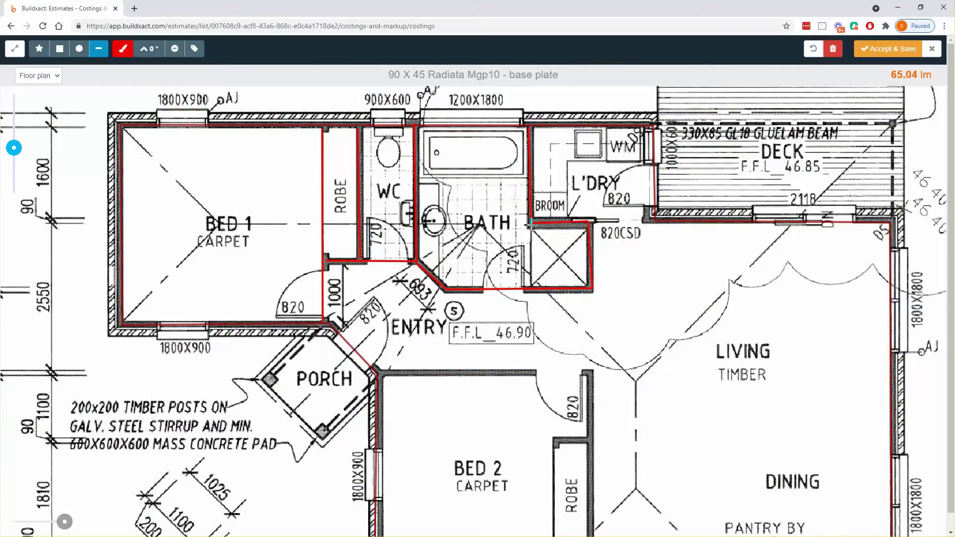
click(591, 222)
double_click(653, 223)
Trace Bed 2's top and right walls and its robe walls, reaching 75.38 lm.
drag(652, 231, 665, 138)
click(389, 281)
double_click(599, 279)
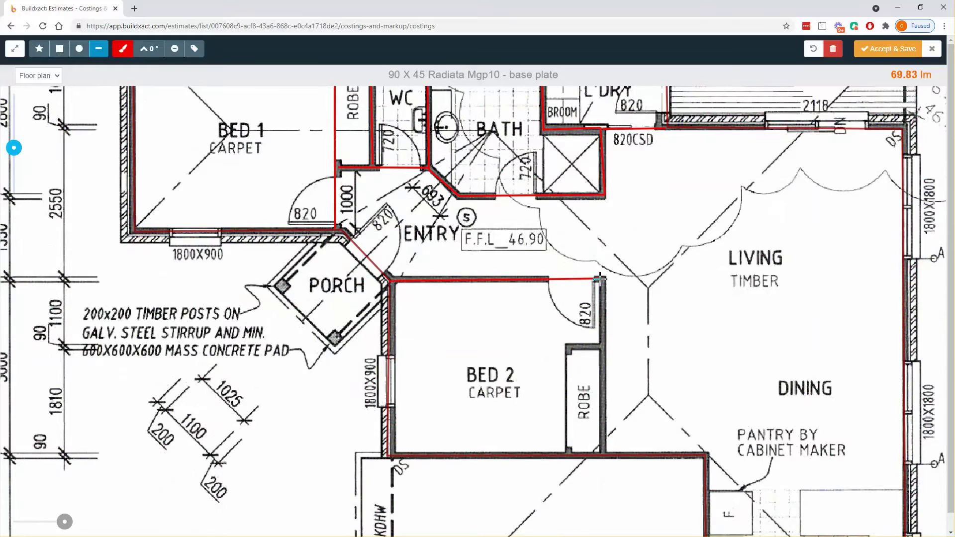
click(599, 279)
double_click(603, 454)
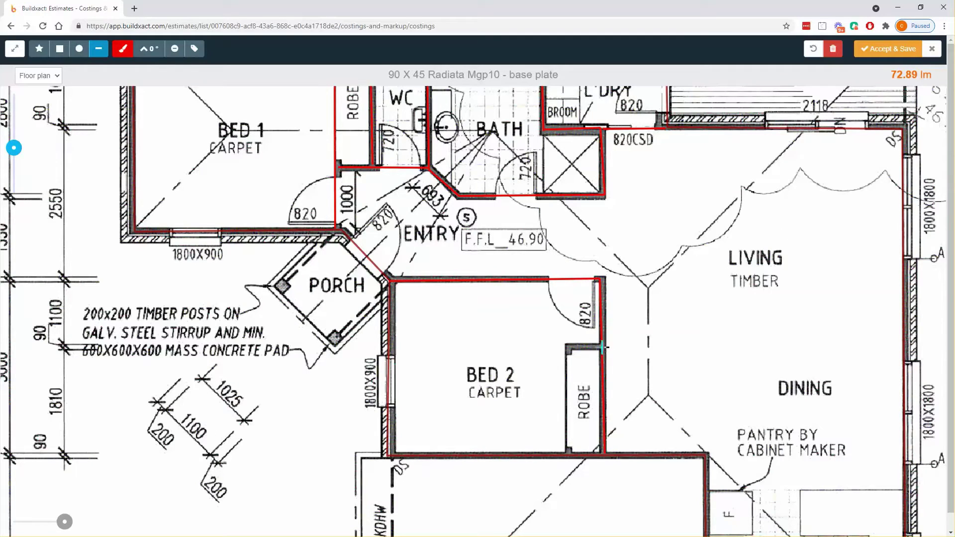
click(602, 347)
click(567, 347)
double_click(568, 453)
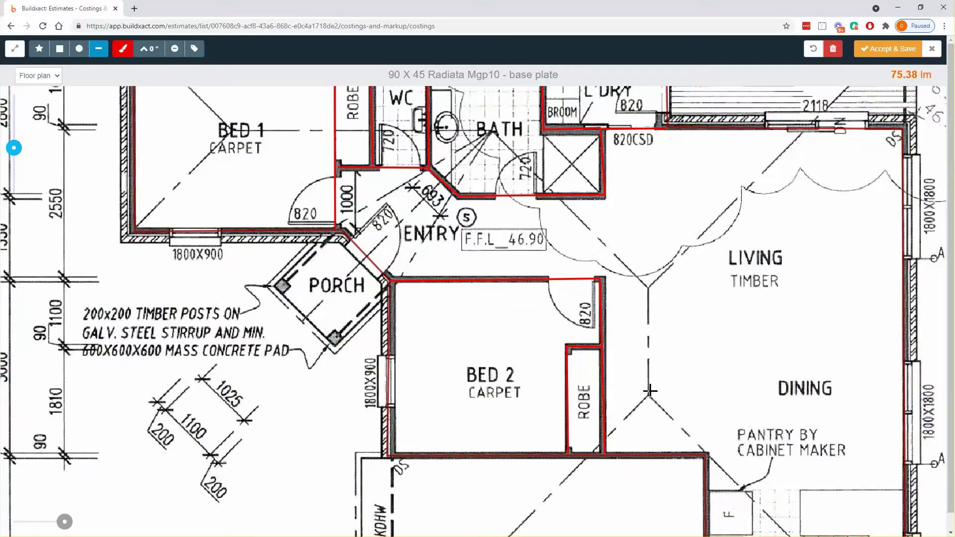
scroll(704, 281, down, 2)
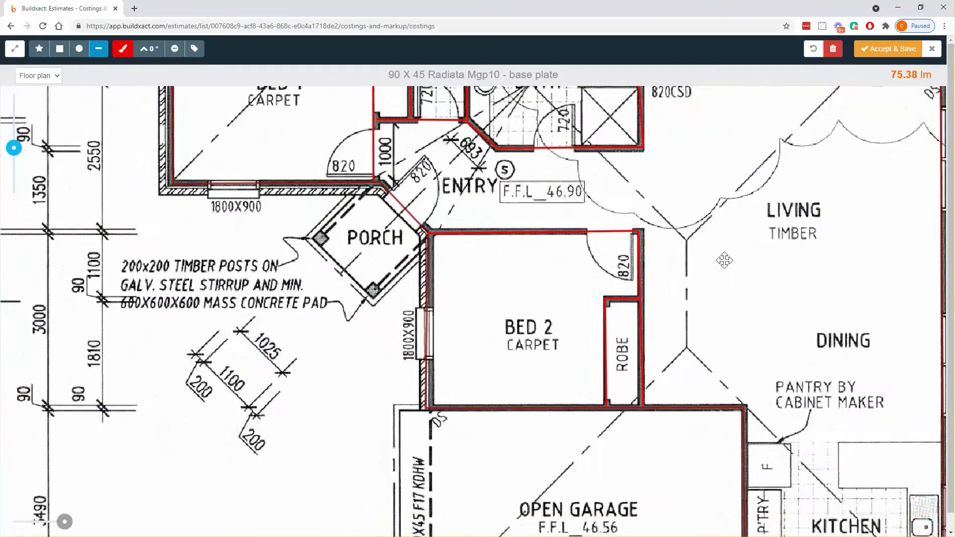
scroll(724, 260, up, 2)
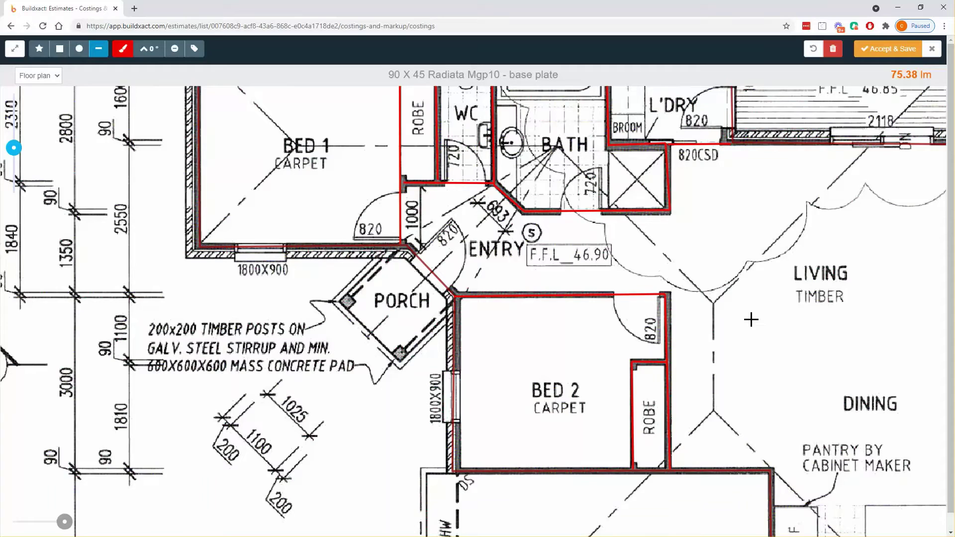
scroll(751, 319, down, 3)
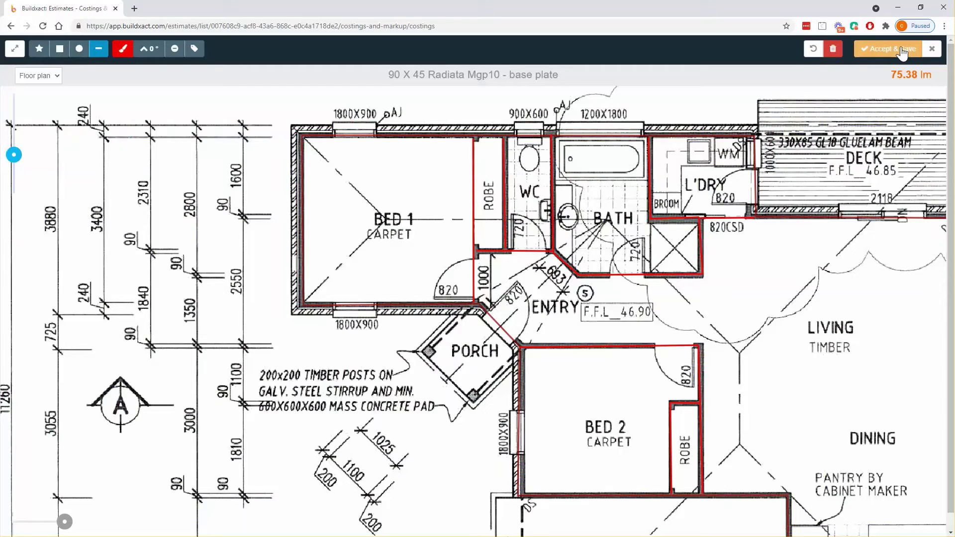
Save the 75.380 lm takeoff and add a 'frame per lm' item at $15.00 per lm.
click(901, 49)
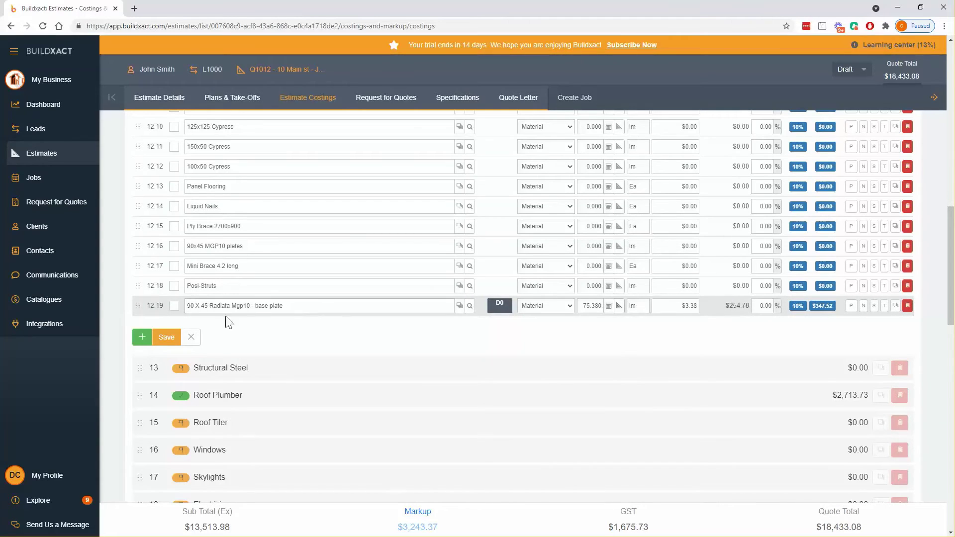
click(142, 337)
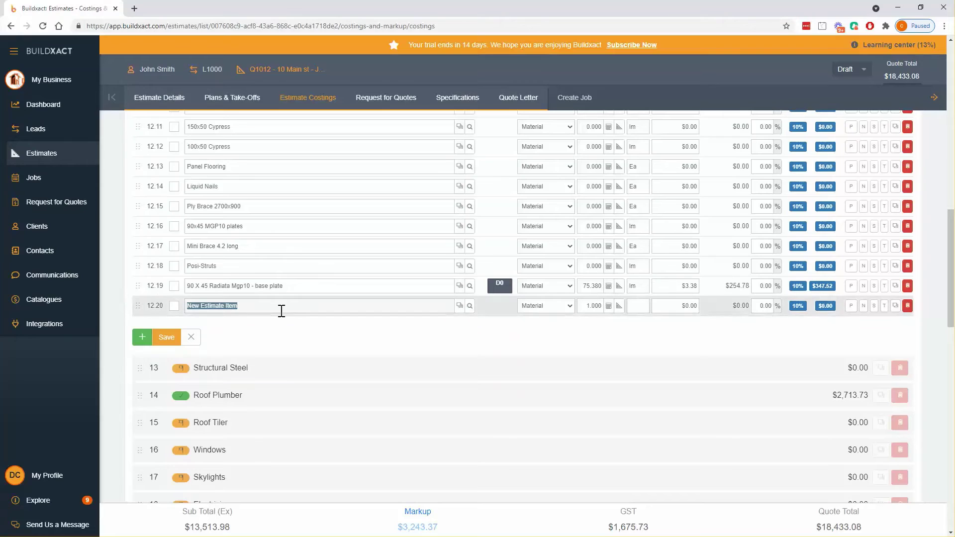
text(frame )
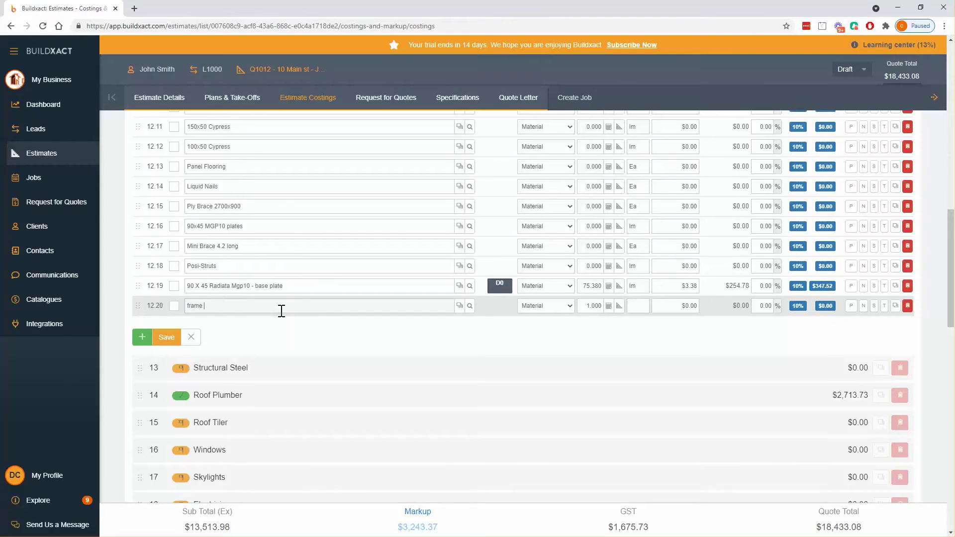
text(per lm)
click(674, 307)
text(15)
click(636, 307)
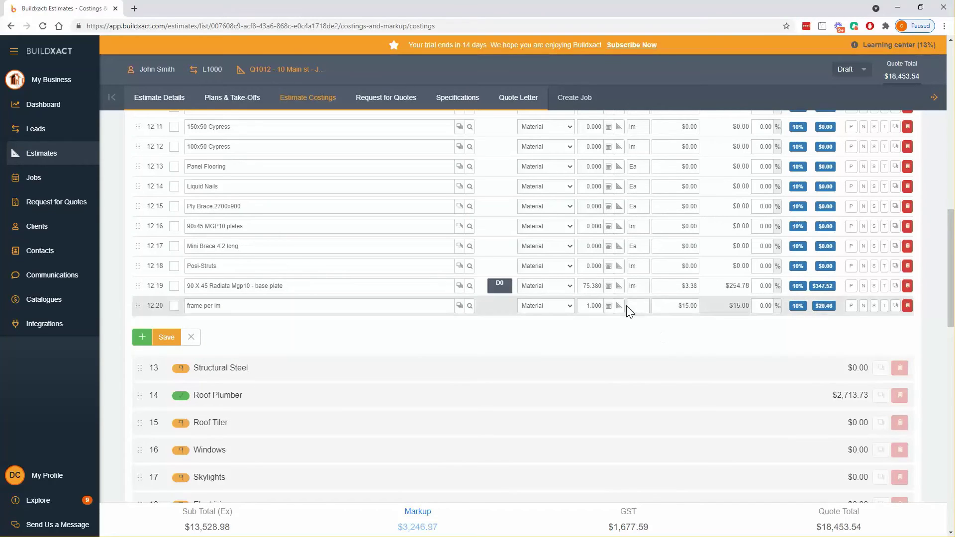
text(lm)
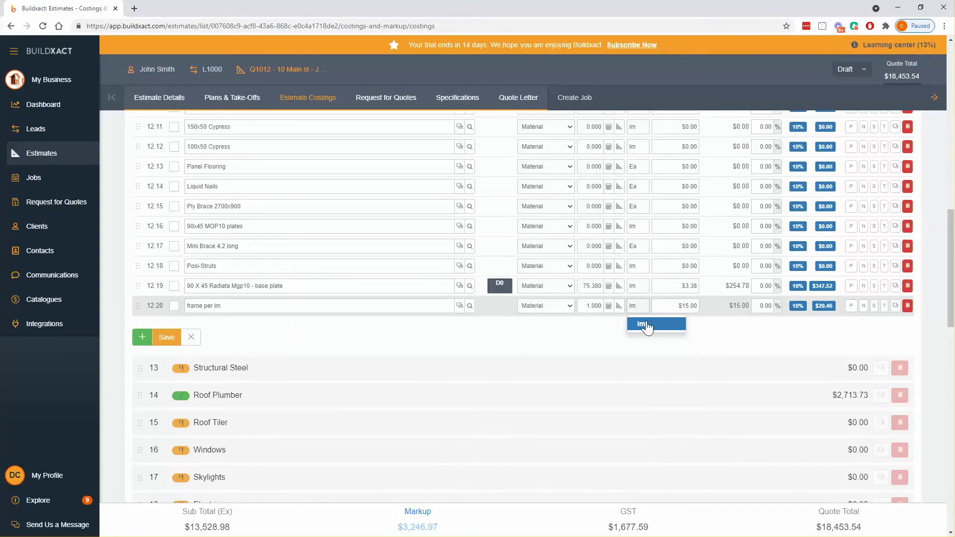
click(641, 325)
Set the frame per lm quantity to the base plate measurement: 75.380 lm, $1,130.70.
click(608, 306)
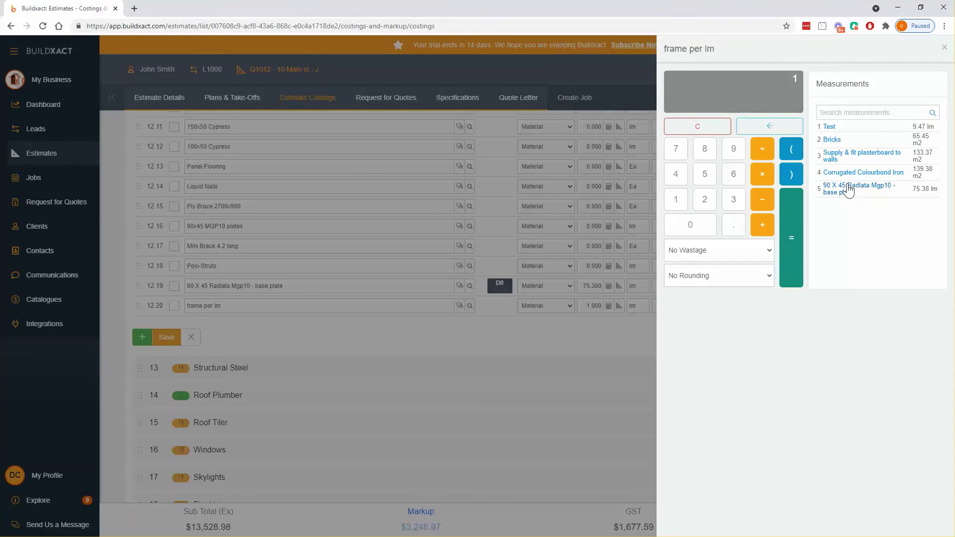
click(698, 128)
click(851, 191)
click(791, 239)
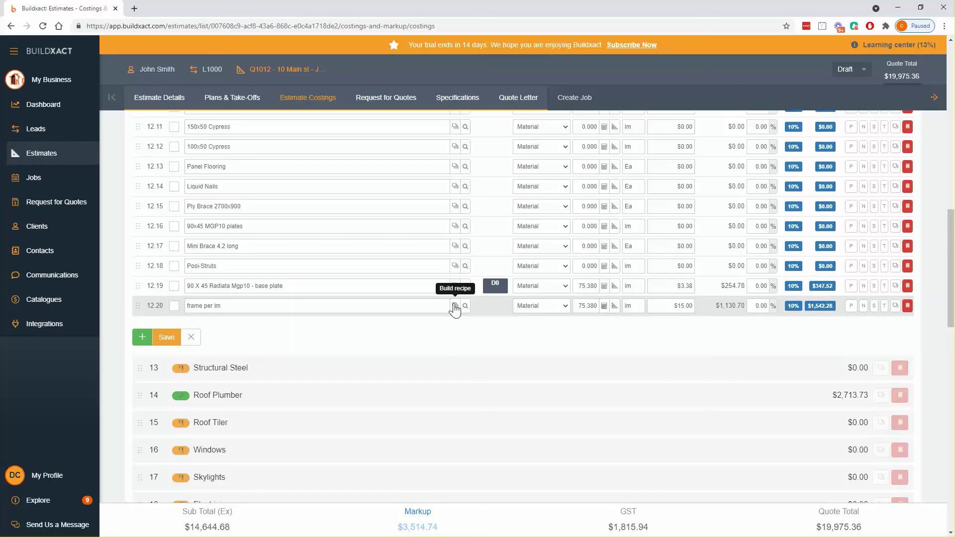
Open the Explore help menu and acknowledge the Unsaved Changes warning with OK.
click(47, 501)
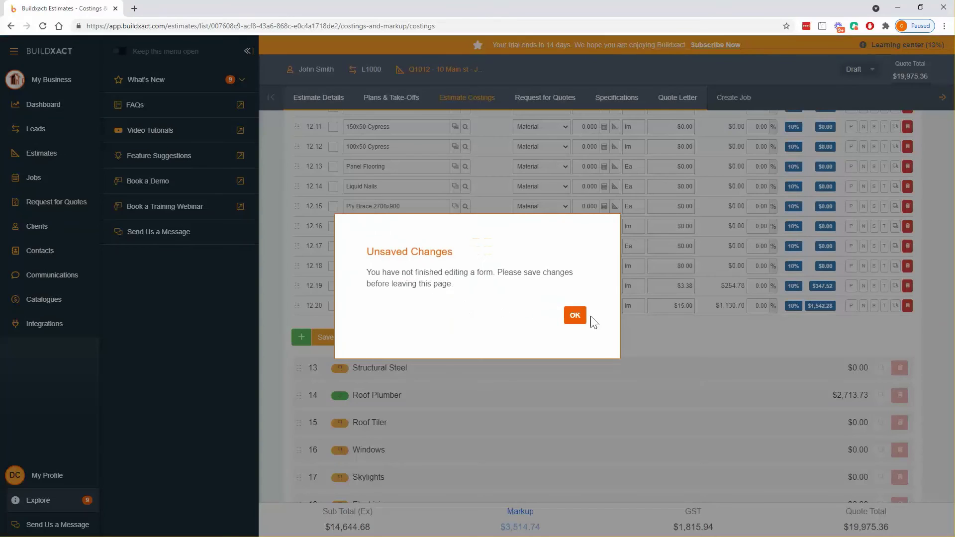
click(576, 315)
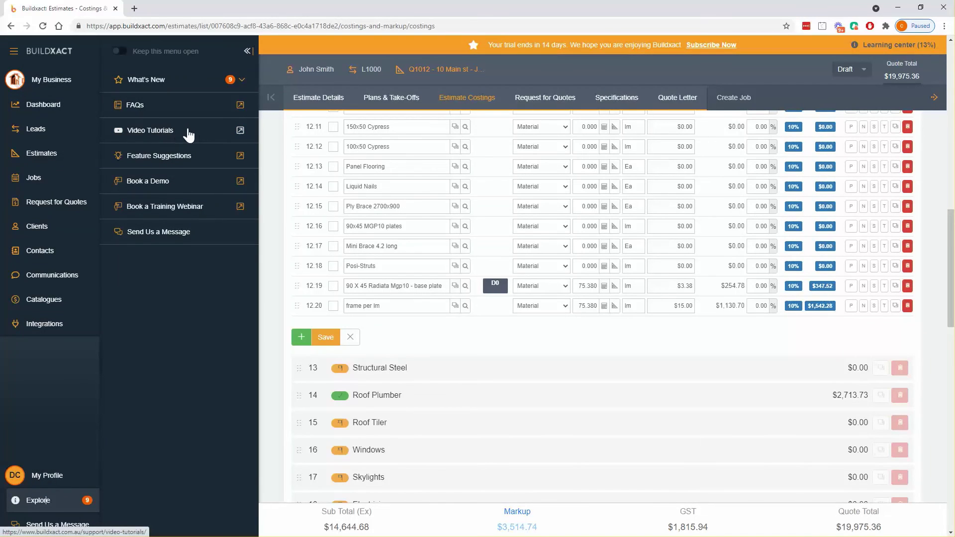